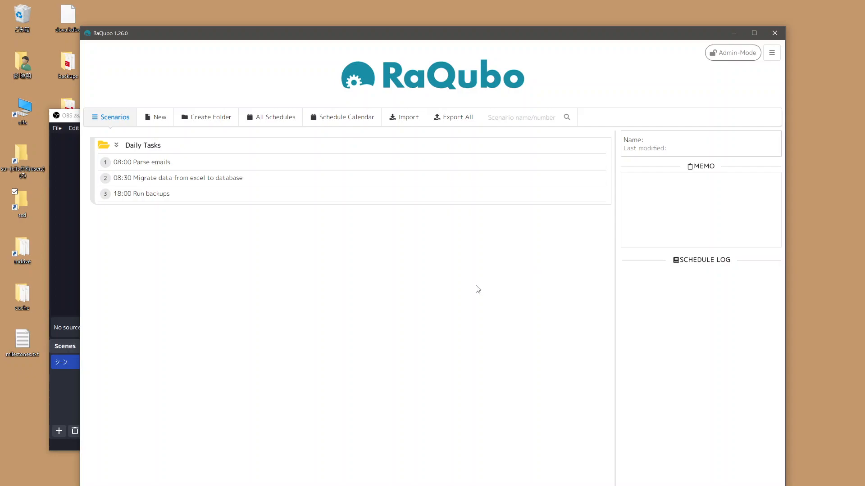
Step: Start a new OAuth2 account registration with Google Spreadsheet as the service
click(771, 53)
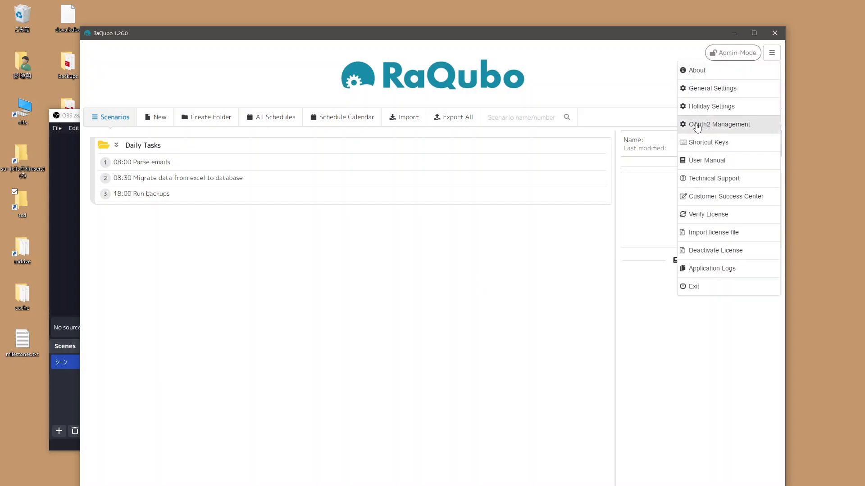
click(721, 127)
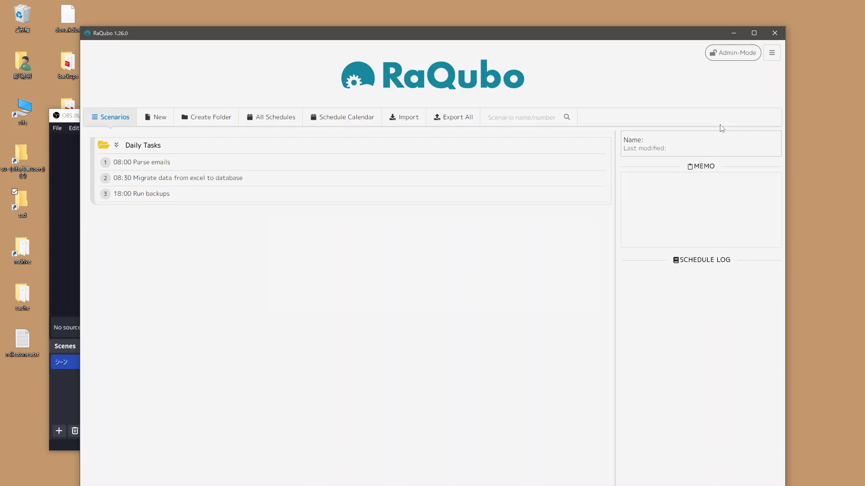
click(305, 255)
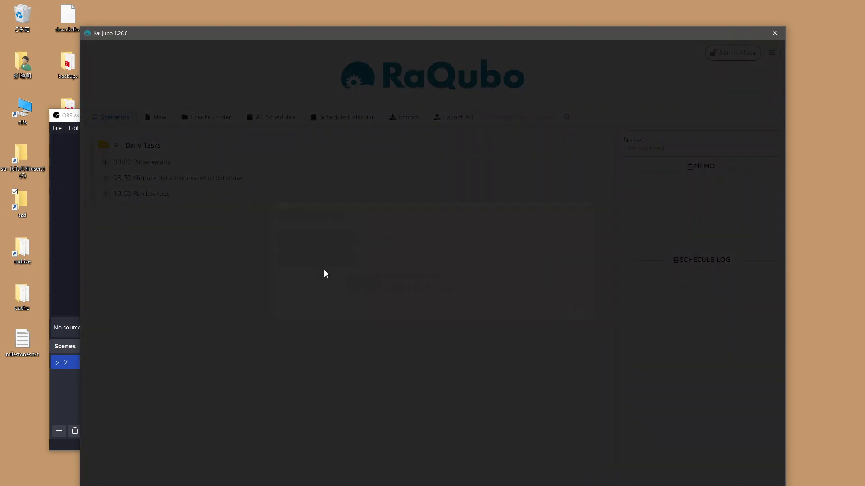
click(356, 246)
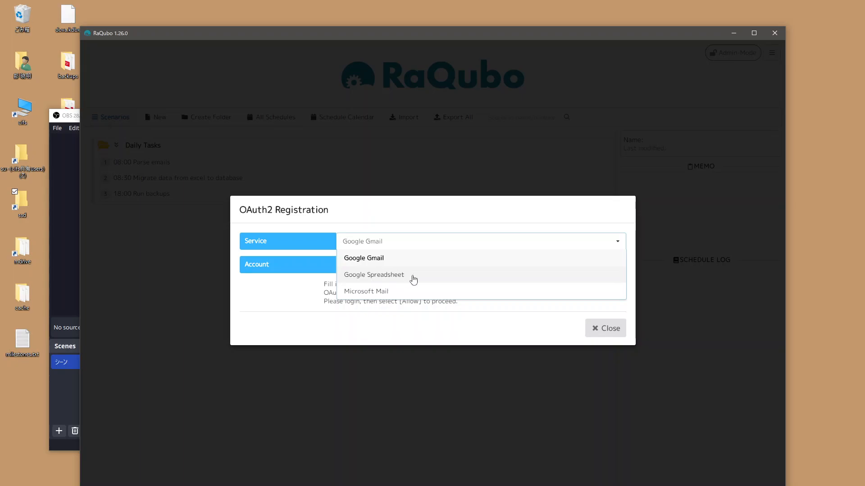
click(413, 280)
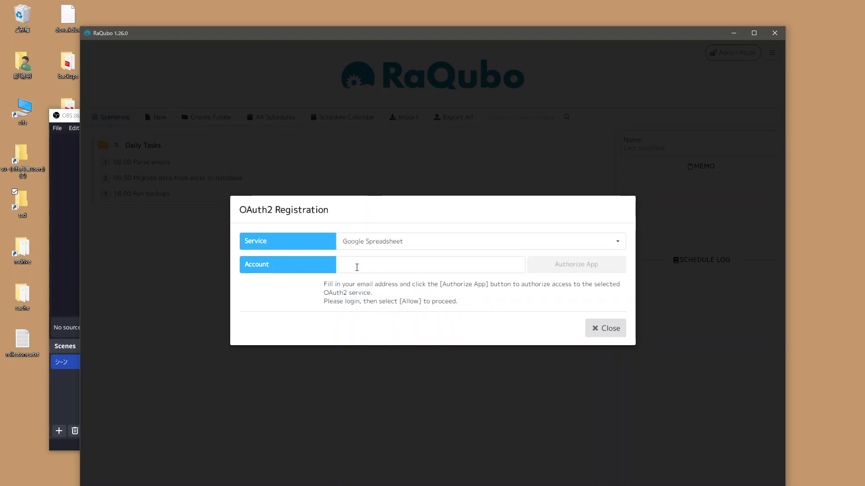
Step: Enter the Google account's e-mail address in the OAuth2 registration and authorize the app
click(348, 269)
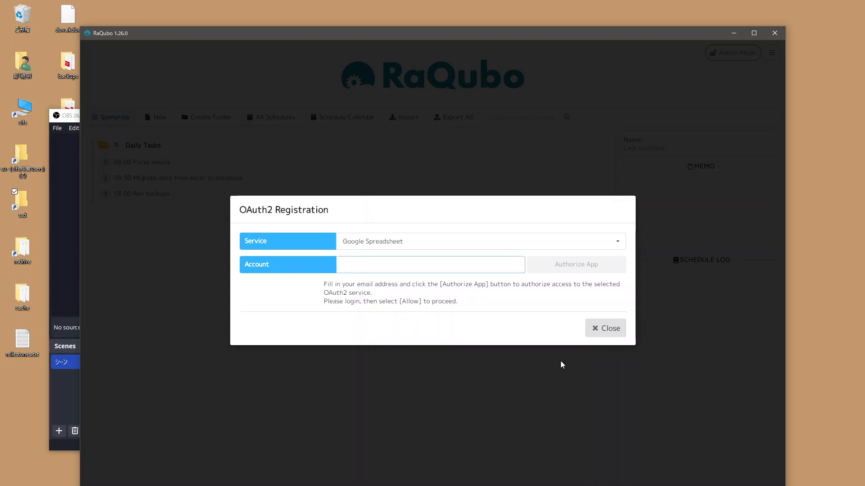
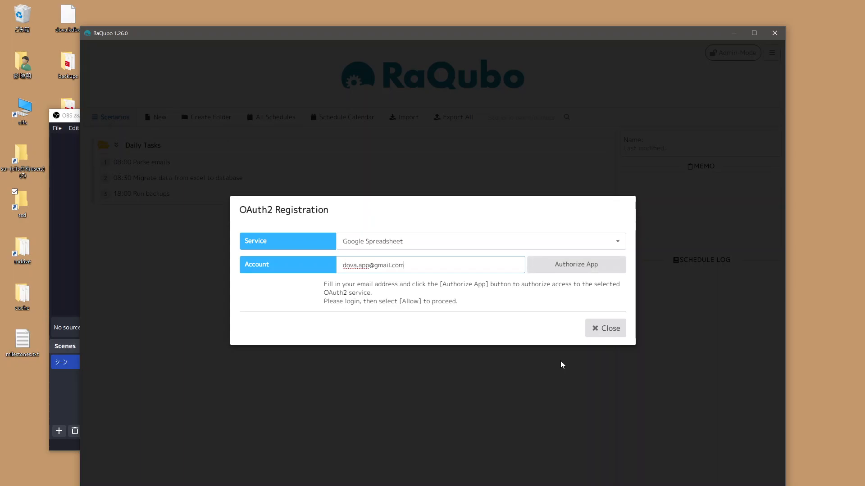
click(565, 271)
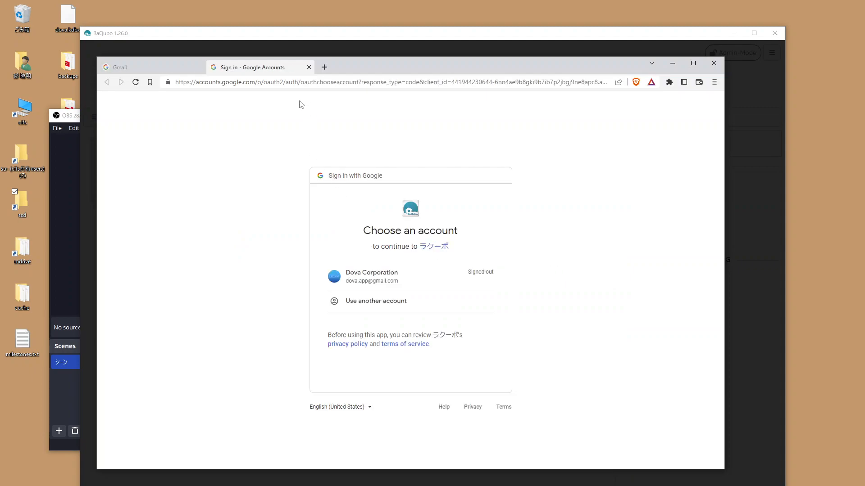
click(412, 85)
click(416, 83)
drag(423, 82, 618, 84)
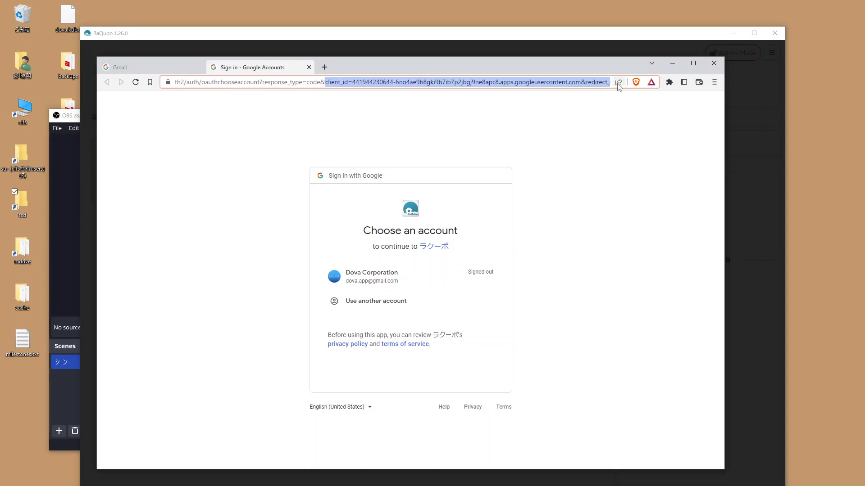
click(572, 203)
Step: Choose the listed Google account on the sign-in page and sign in with the account password
click(386, 276)
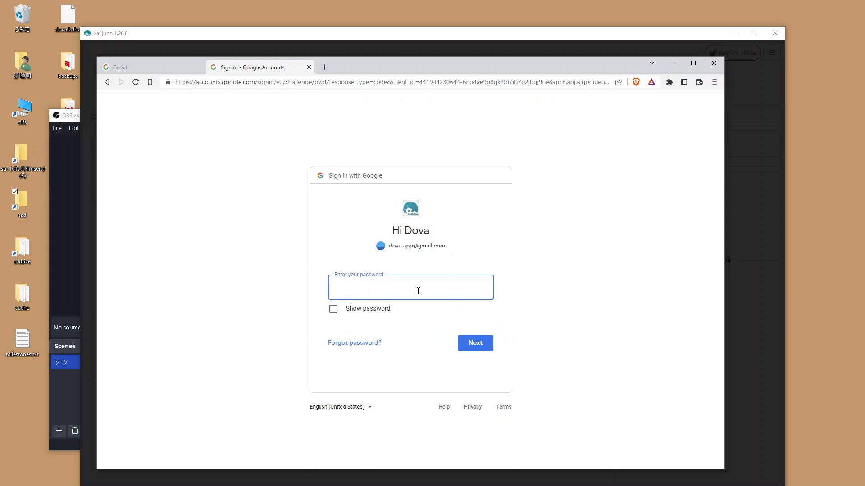
text(••••••••)
key(Return)
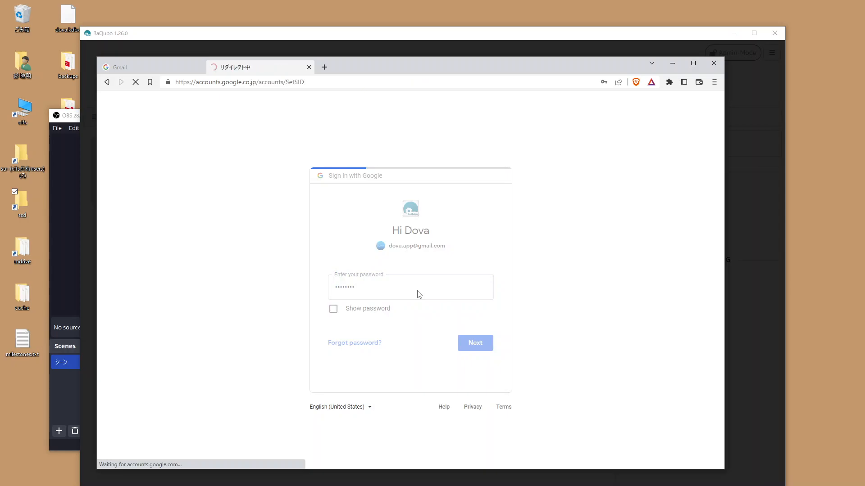
Step: Proceed past the unverified-app warning to ラクーボ and set the consent page's language to English (United States)
click(280, 299)
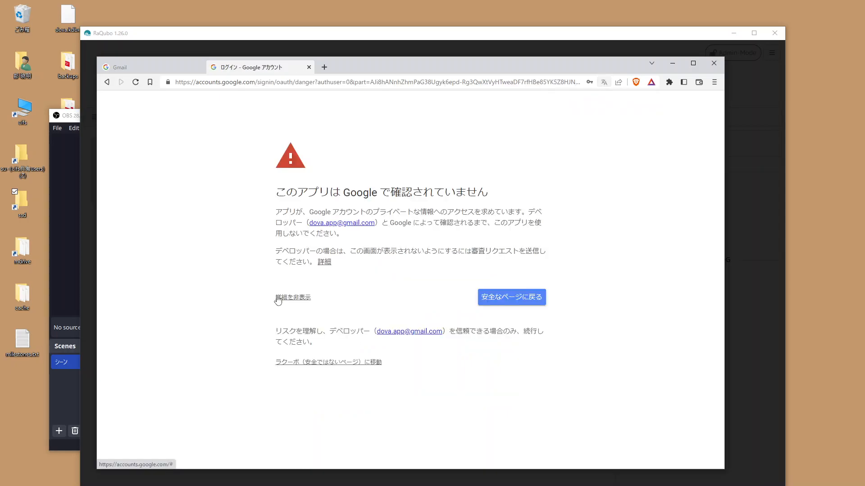
click(301, 366)
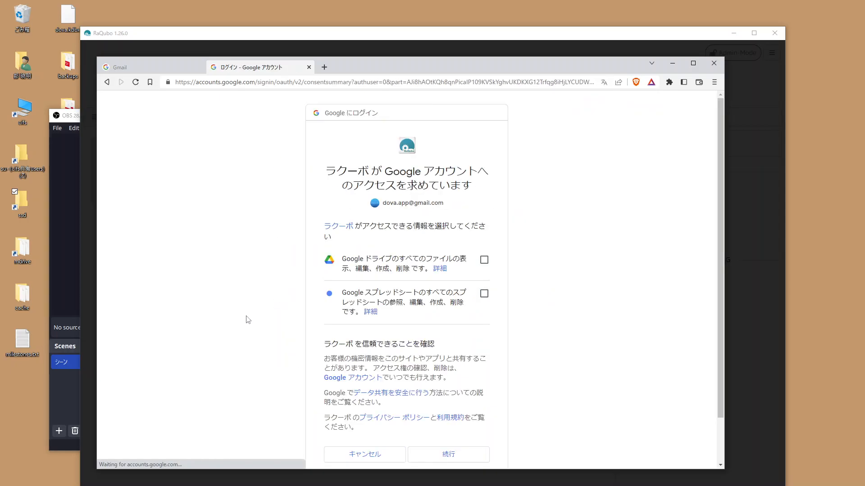
scroll(245, 319, down, 1)
click(315, 454)
scroll(331, 335, up, 5)
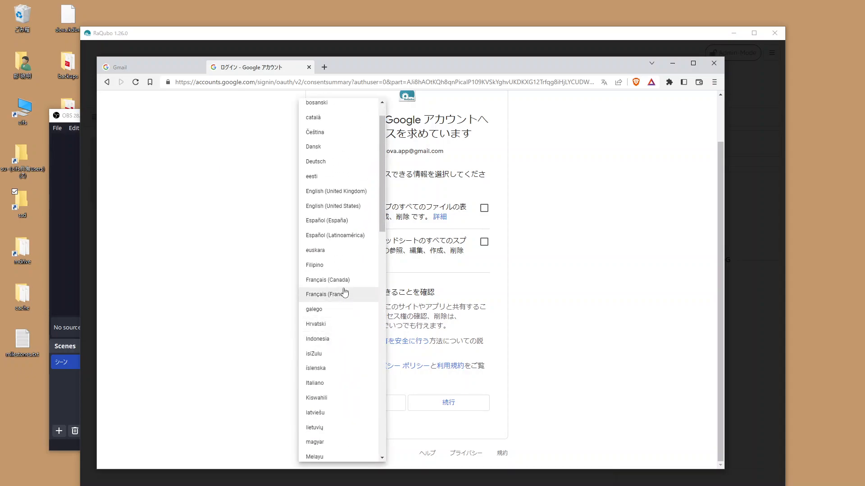
click(339, 207)
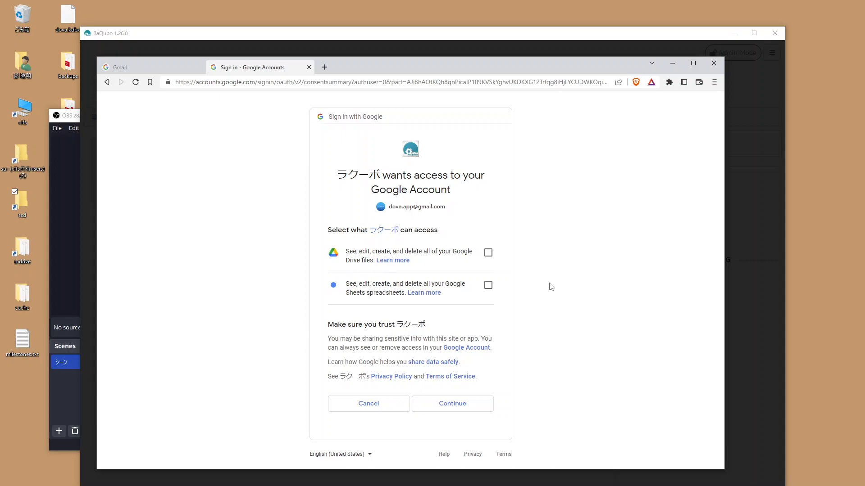
Step: Grant the app access to all Google Drive files and Google Sheets spreadsheets, and continue
click(489, 253)
click(488, 286)
click(452, 406)
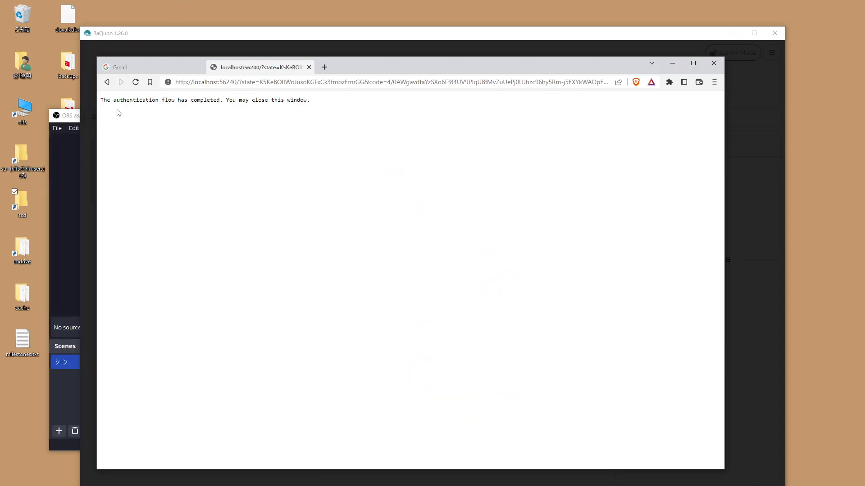
Step: Return to RaQubo, acknowledge the account registration and close OAuth2 Management
click(313, 35)
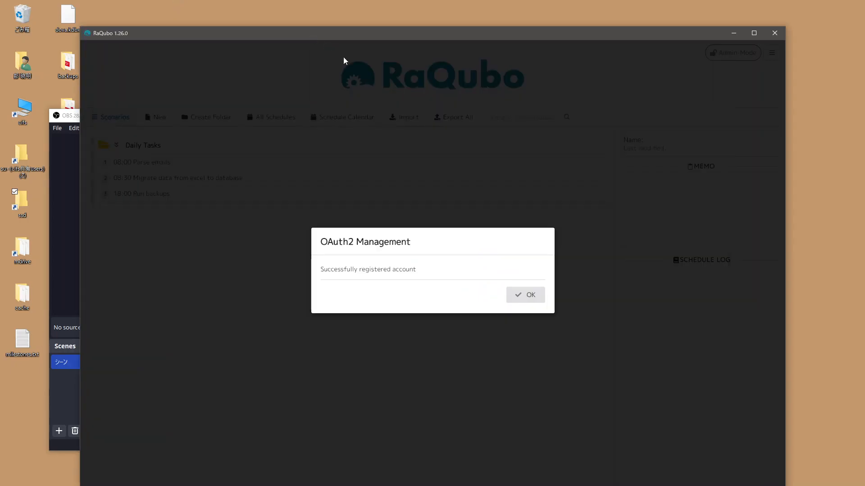
click(535, 297)
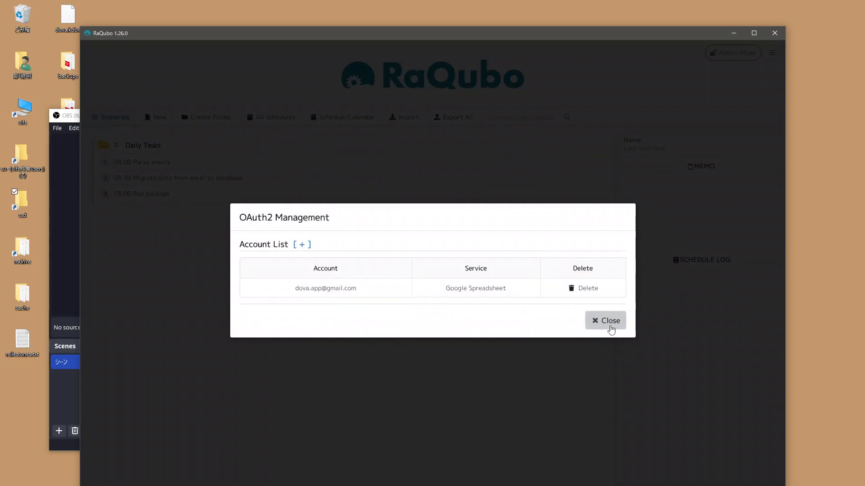
click(610, 329)
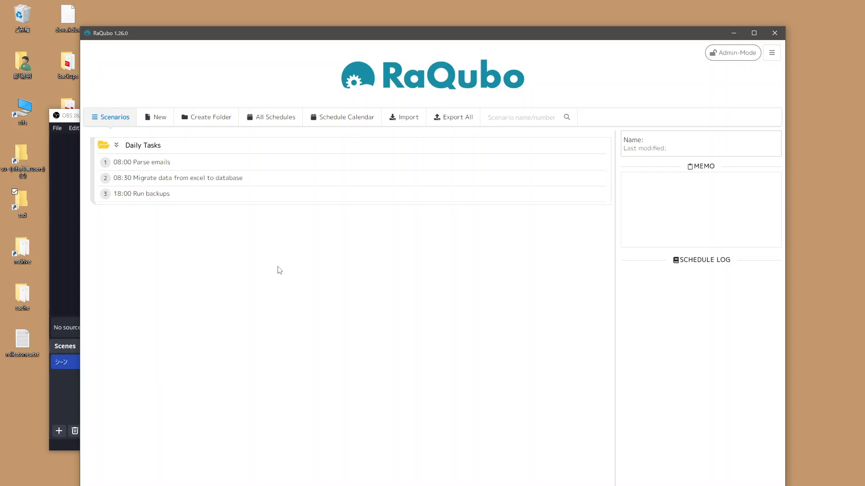
Step: Create a new scenario named Demo Spreadsheet Task and open it for editing
click(149, 118)
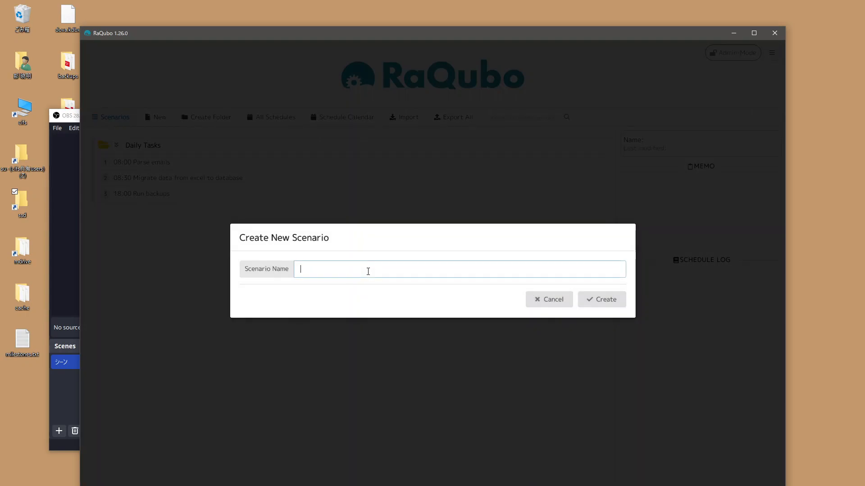
text(Demo Spreadsheet Task)
key(Return)
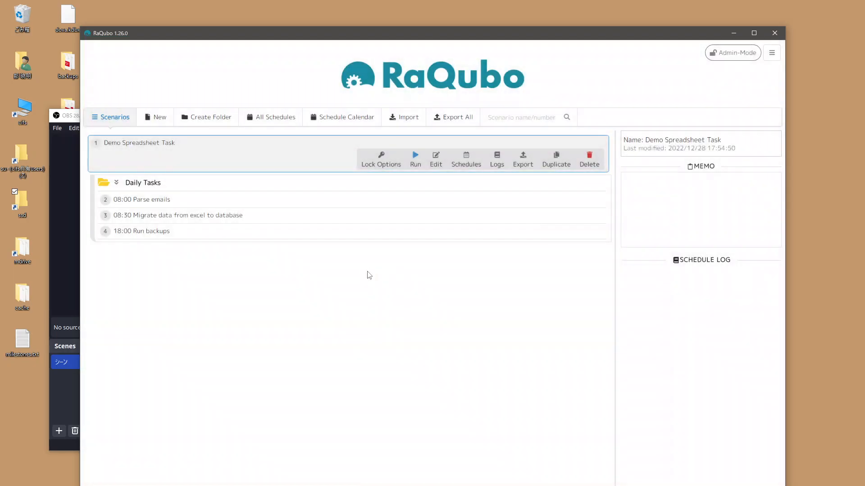
click(435, 158)
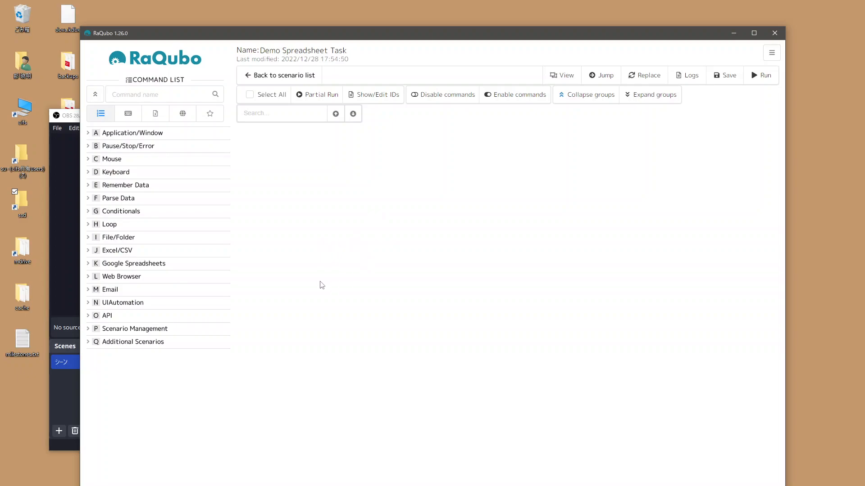
Step: Add a Create Google Spreadsheet command to the scenario and fill in the registered account's e-mail address
click(142, 265)
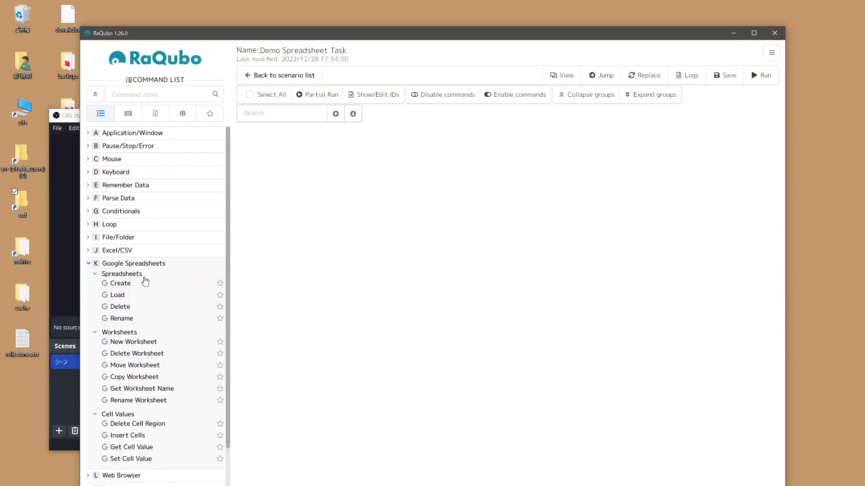
double_click(121, 286)
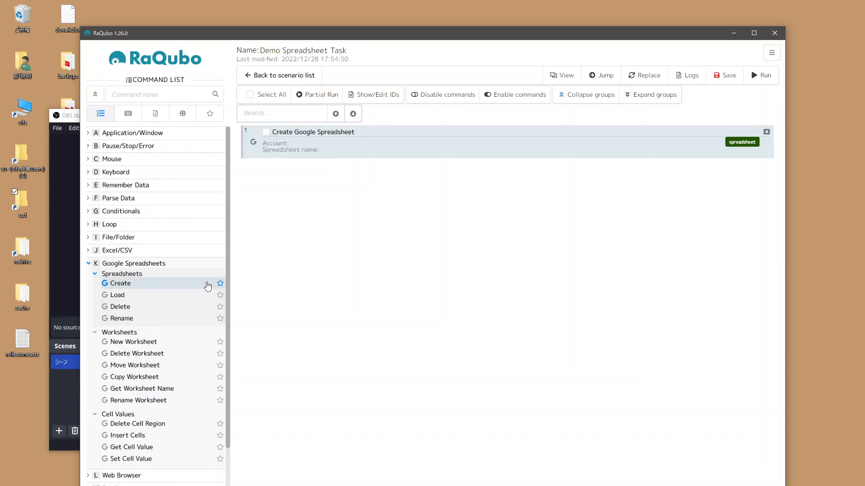
double_click(392, 144)
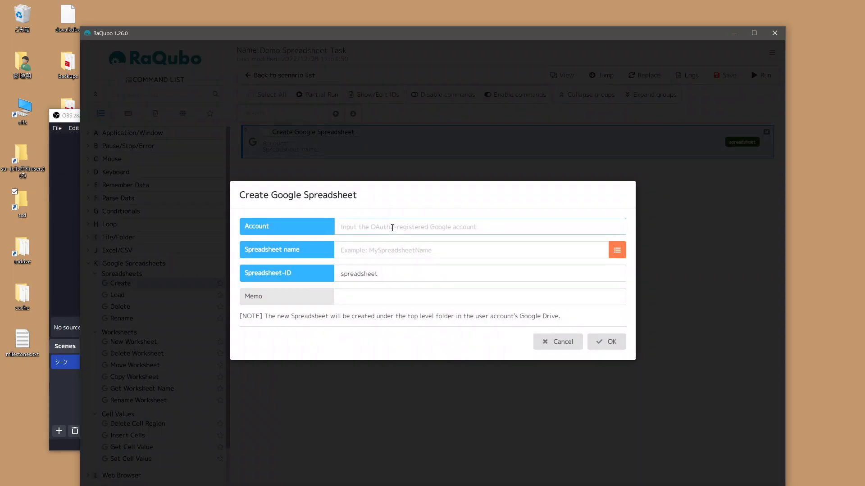
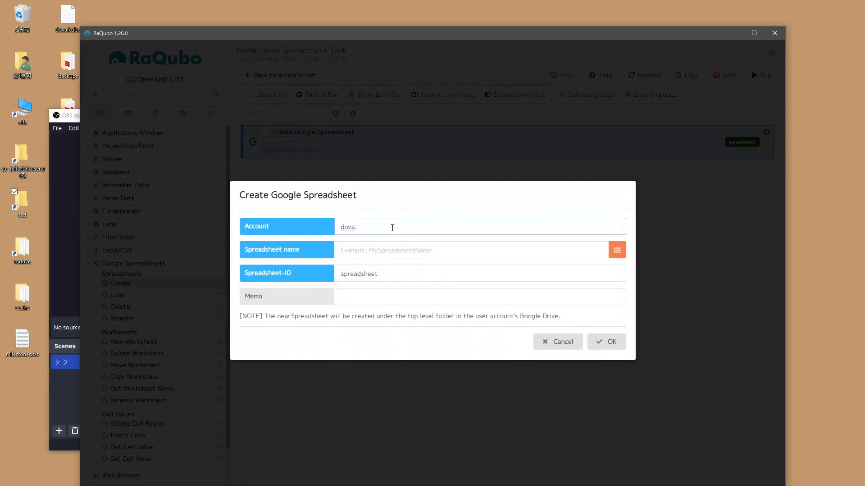
click(388, 214)
Step: Set the command's spreadsheet name to Demo Spreadsheet, confirm the settings and save the scenario
click(361, 251)
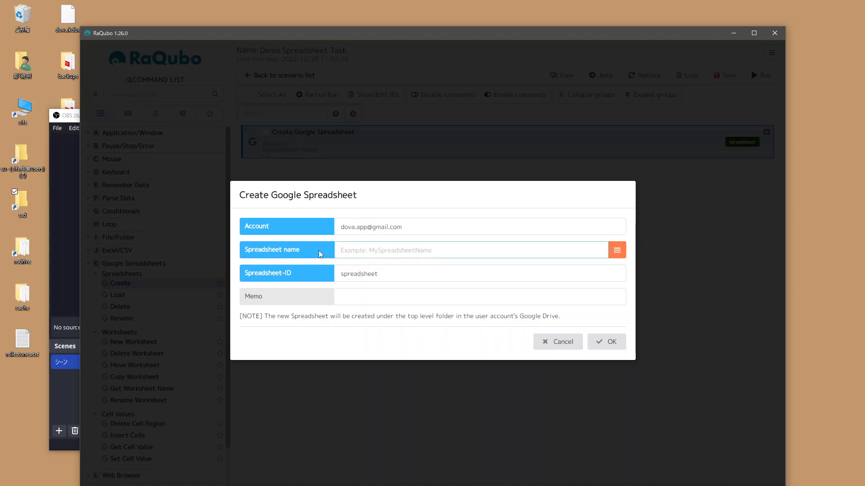
text(Demo Spreadsheet)
click(604, 343)
click(724, 75)
Step: Review the Create Google Spreadsheet command's settings and run the scenario
double_click(451, 152)
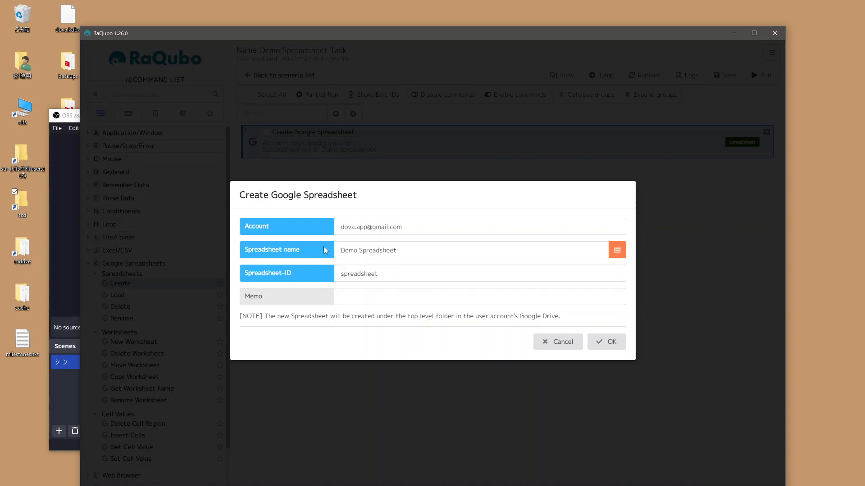
click(606, 342)
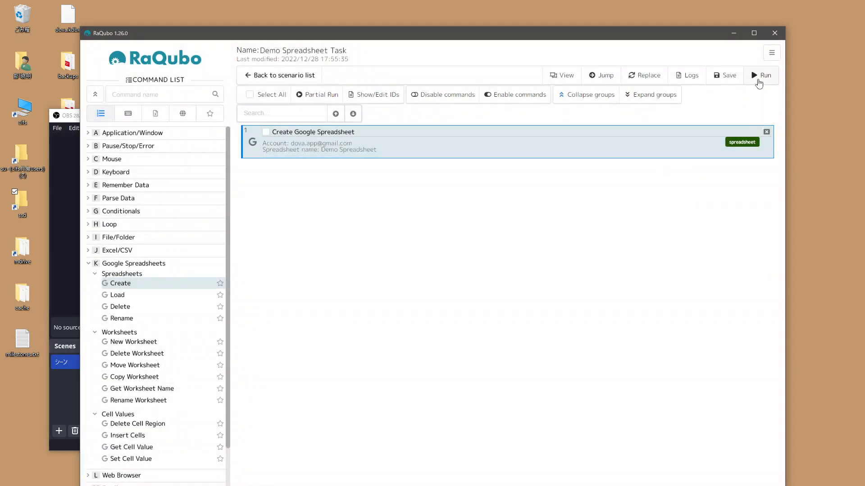
click(760, 76)
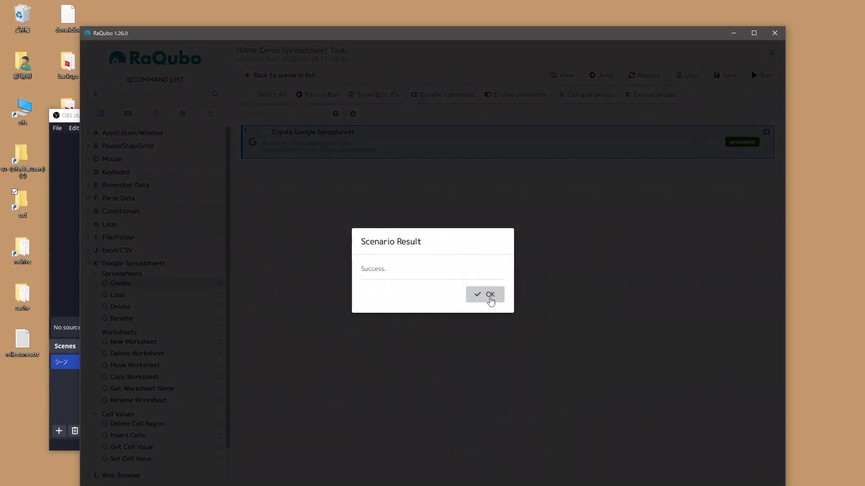
click(490, 295)
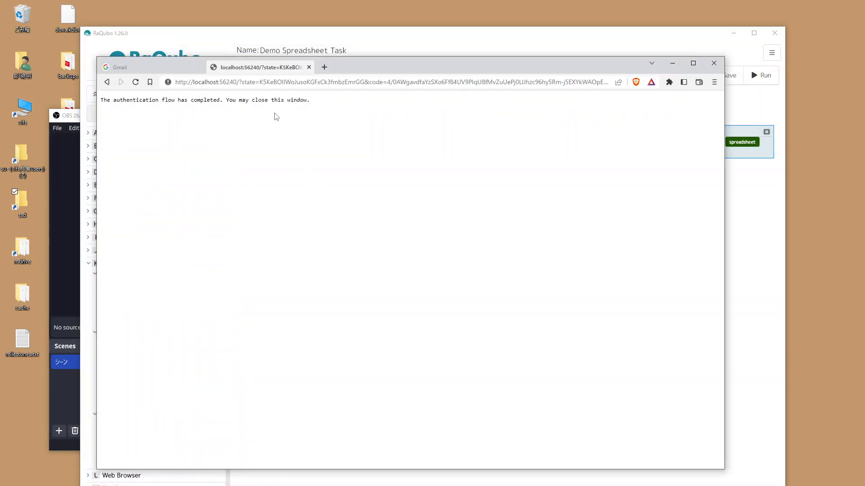
Step: Open drive.google.com in the browser to check the Drive for Demo Spreadsheet, and return to RaQubo
click(329, 83)
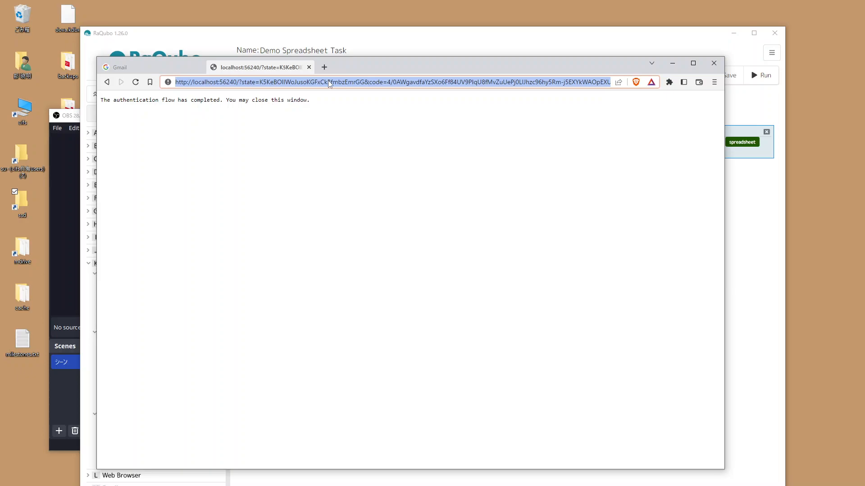
text(drive.)
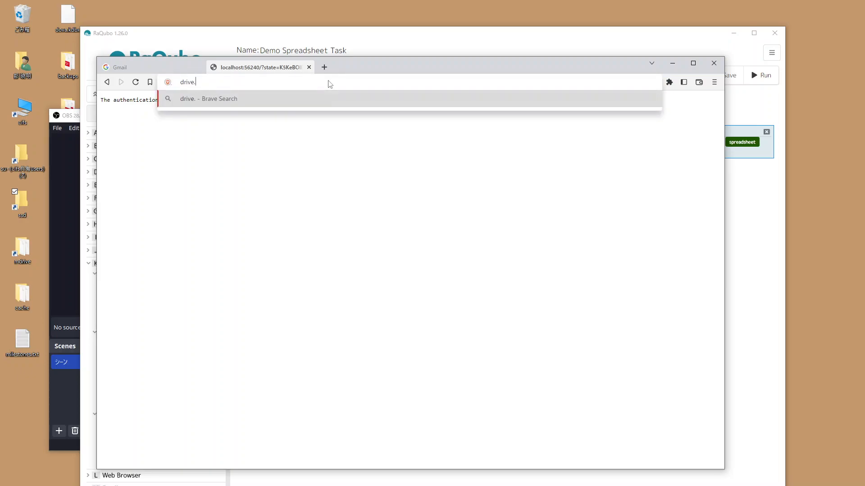
text(google.com)
key(Return)
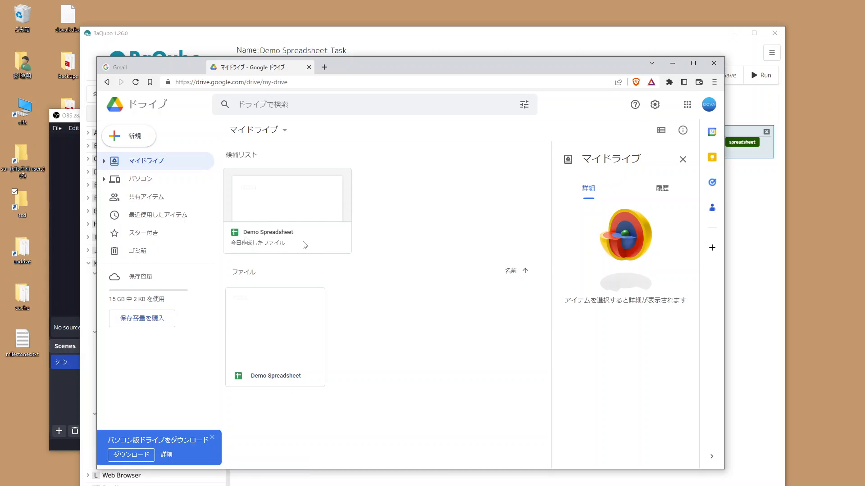
click(767, 188)
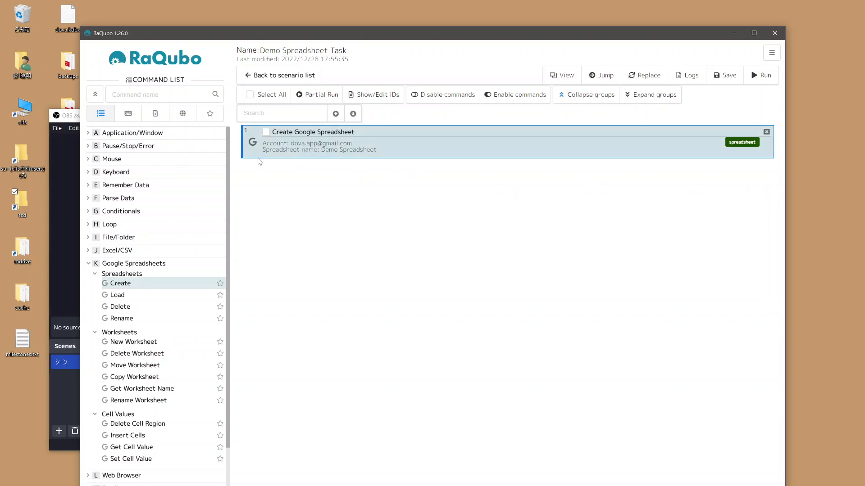
Step: Remove the Create Google Spreadsheet command, and add a Set Cell Value command with a Load spreadsheet command above it
click(768, 133)
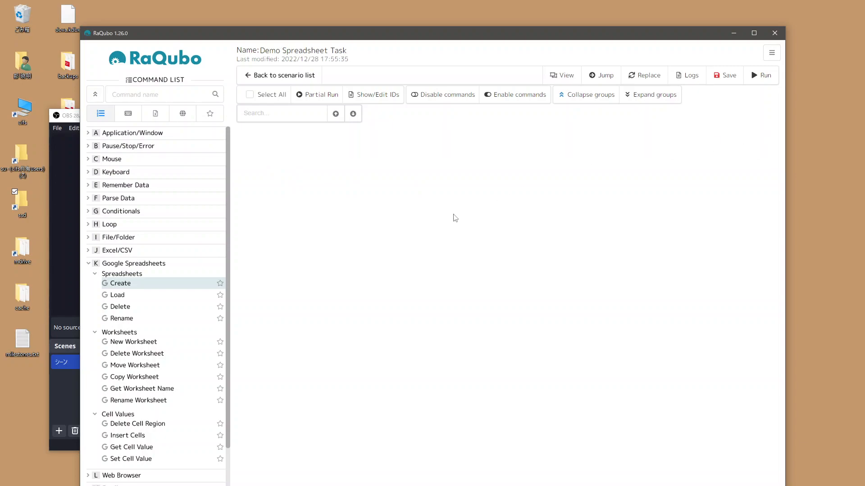
double_click(132, 464)
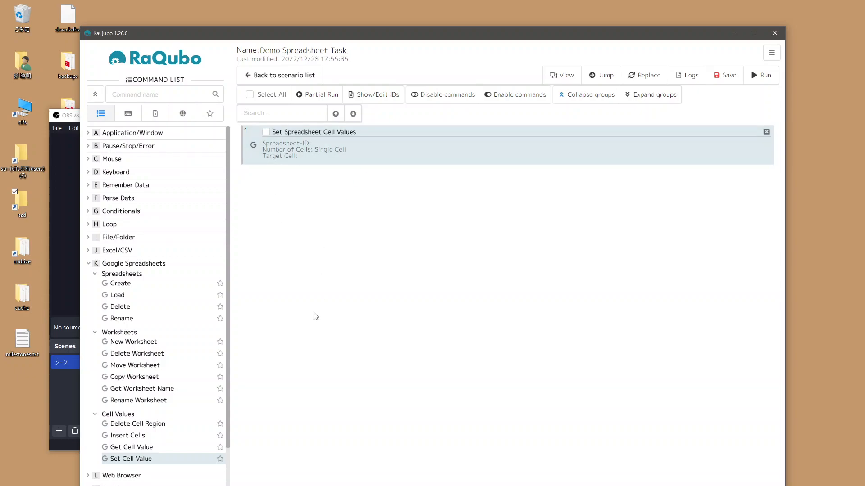
drag(128, 303, 369, 135)
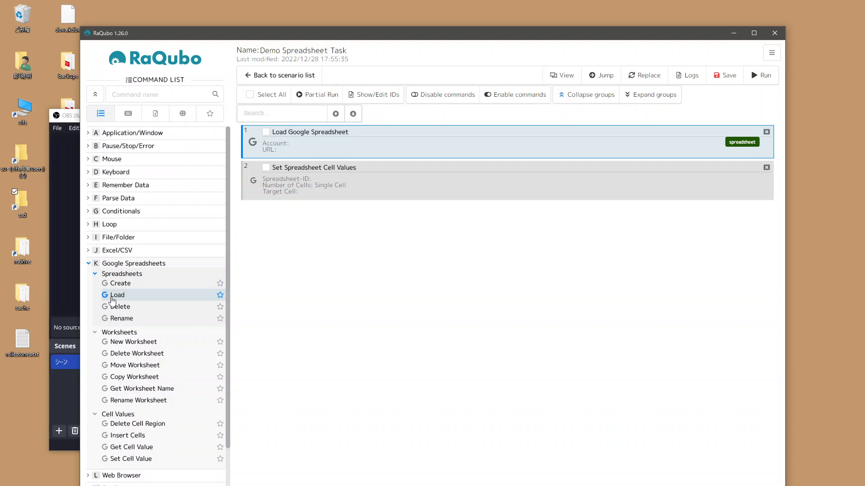
Step: Open the Load Google Spreadsheet command's settings and fill in the registered account's e-mail address
double_click(374, 134)
click(378, 222)
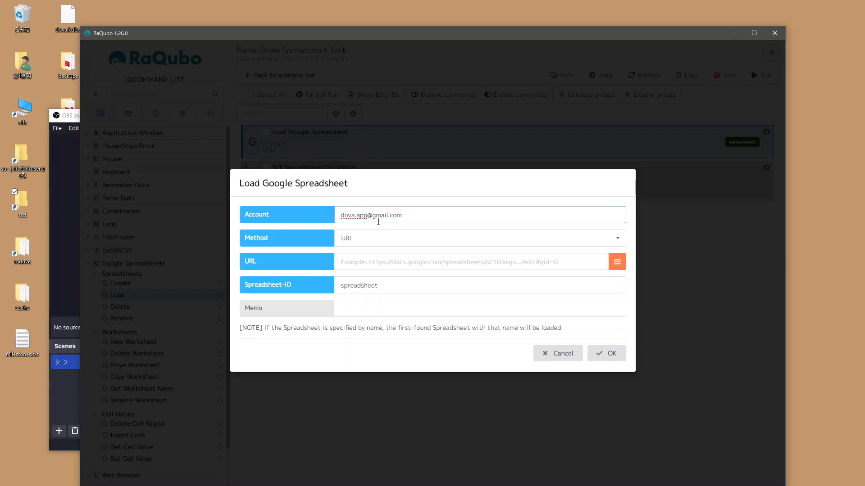
Step: Open Demo Spreadsheet from Google Drive, copy its URL into the Load Google Spreadsheet command and confirm the settings
click(309, 208)
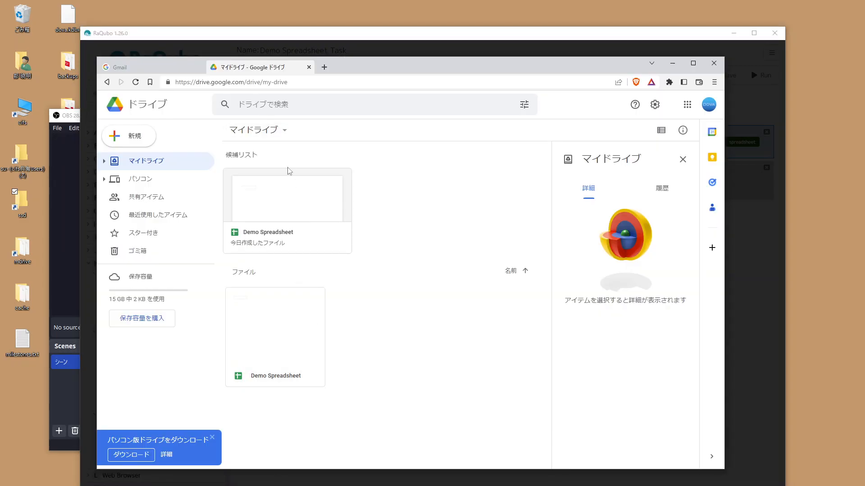
double_click(291, 201)
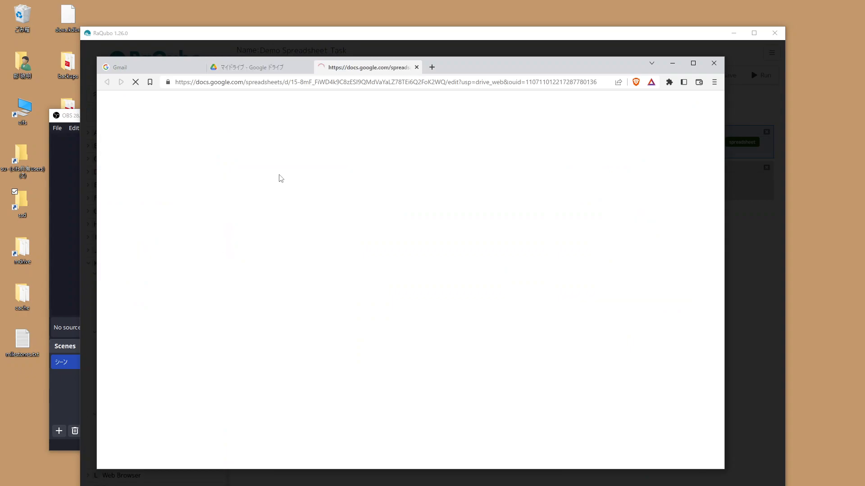
click(255, 83)
key(ctrl+c)
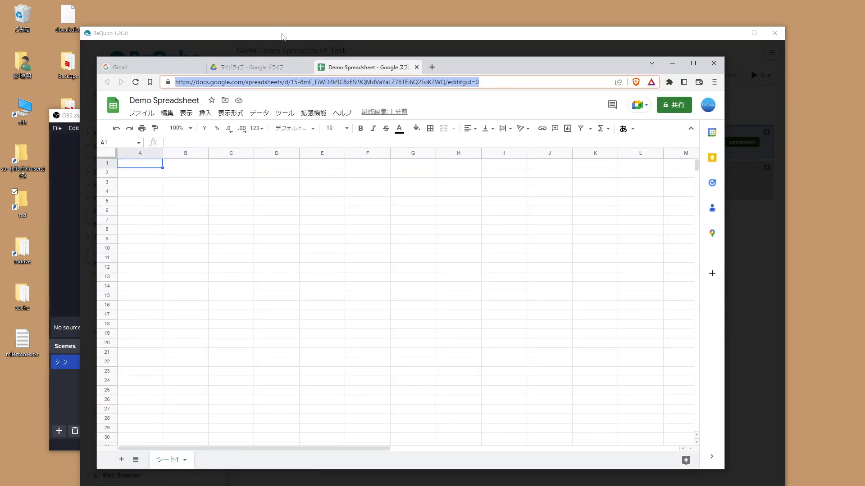
click(282, 36)
click(409, 262)
key(ctrl+v)
click(326, 291)
drag(382, 289, 323, 291)
click(323, 290)
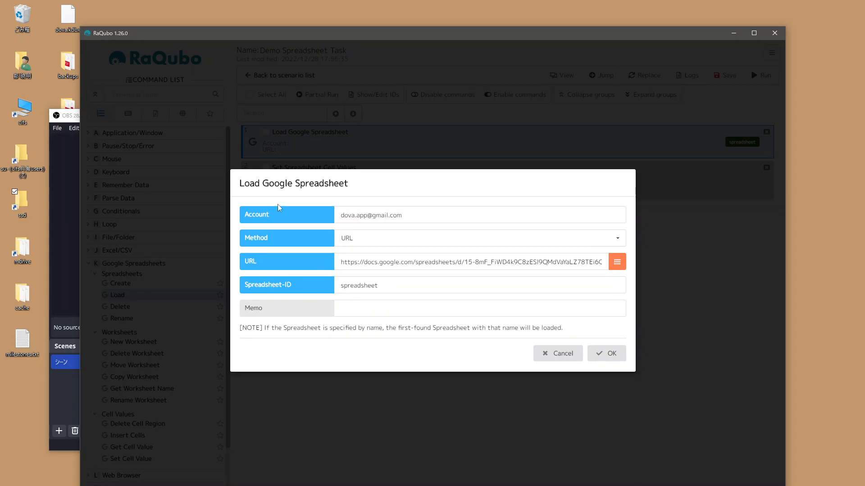
click(608, 354)
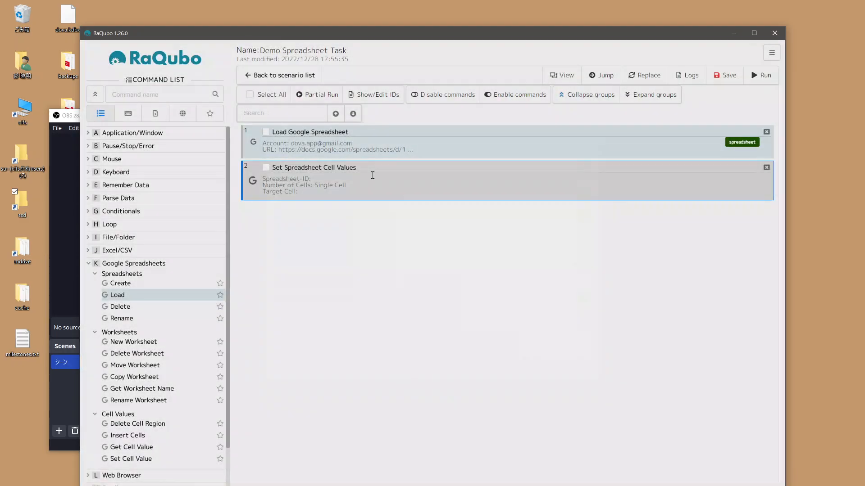
Step: Open the Set Spreadsheet Cell Values command and choose spreadsheet as its Spreadsheet-ID
double_click(373, 175)
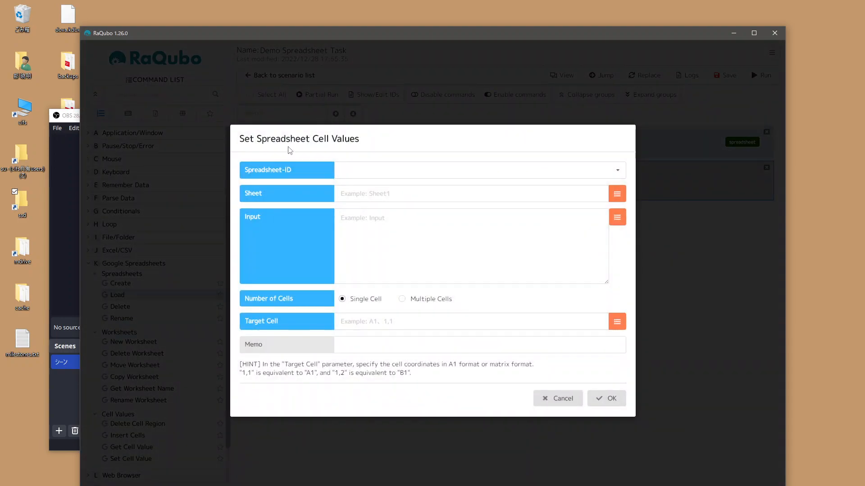
click(375, 167)
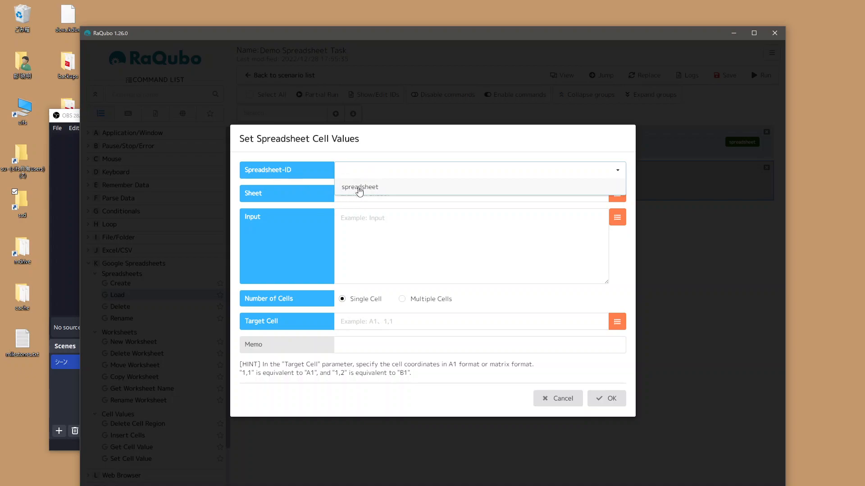
click(360, 189)
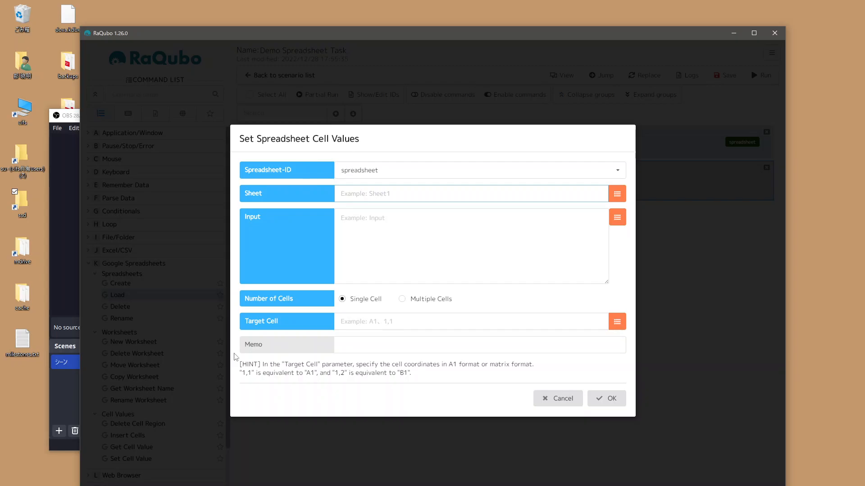
Step: Rename the first sheet of Demo Spreadsheet to Worksheet1 in the browser and return to RaQubo
click(262, 484)
key(ctrl+c)
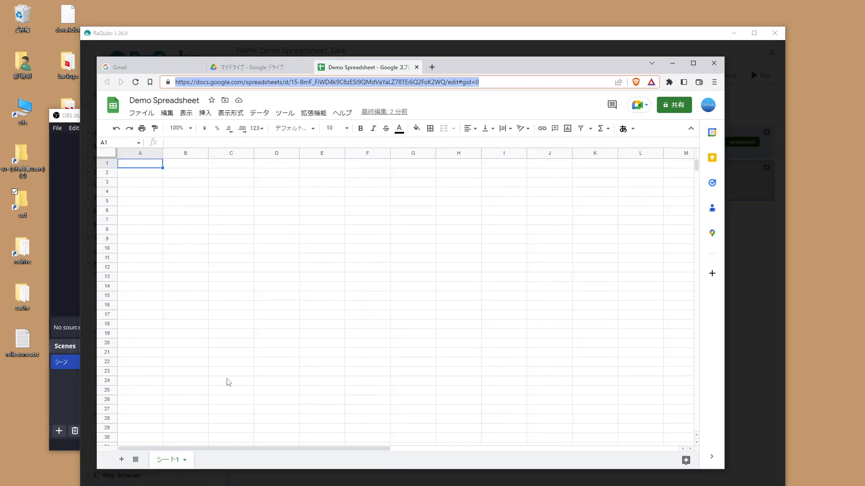
double_click(175, 460)
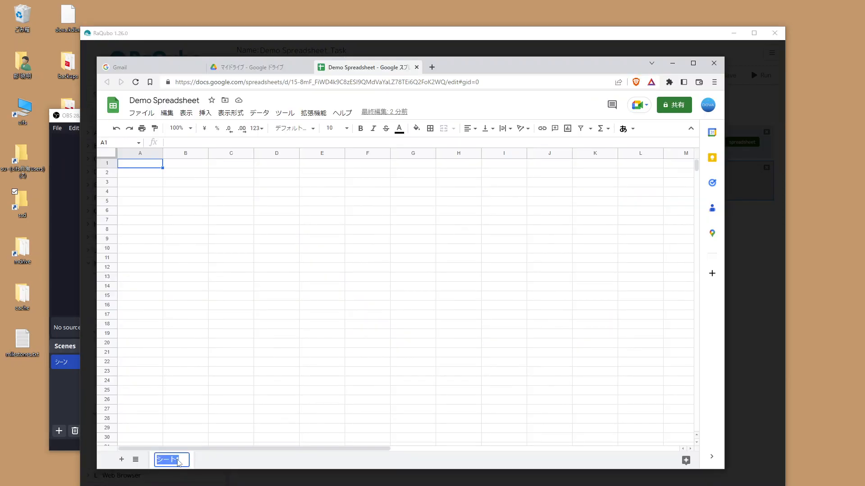
text(Work)
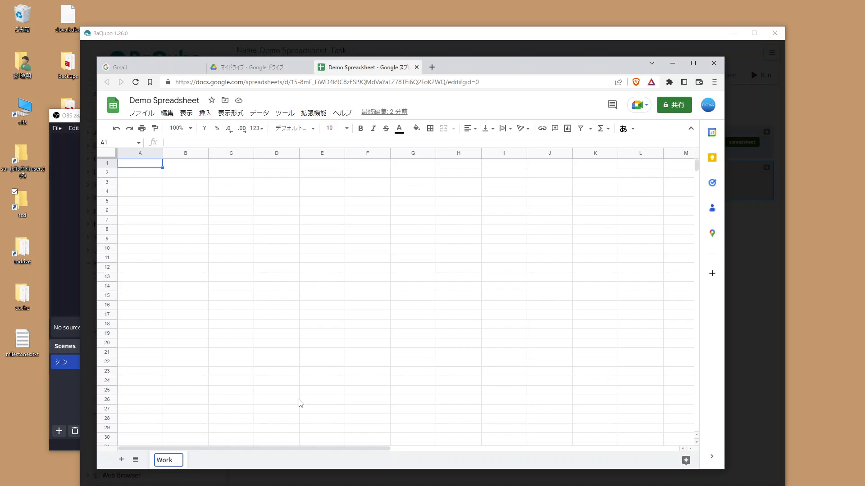
text(sheet1)
key(Return)
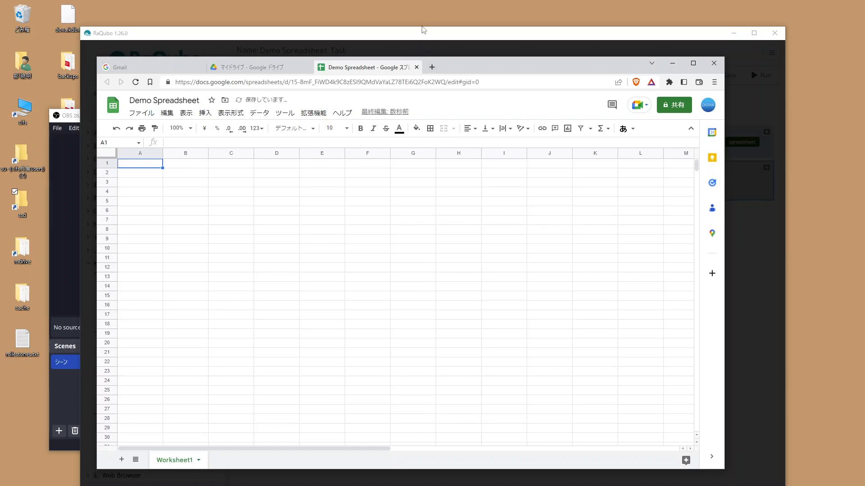
click(422, 34)
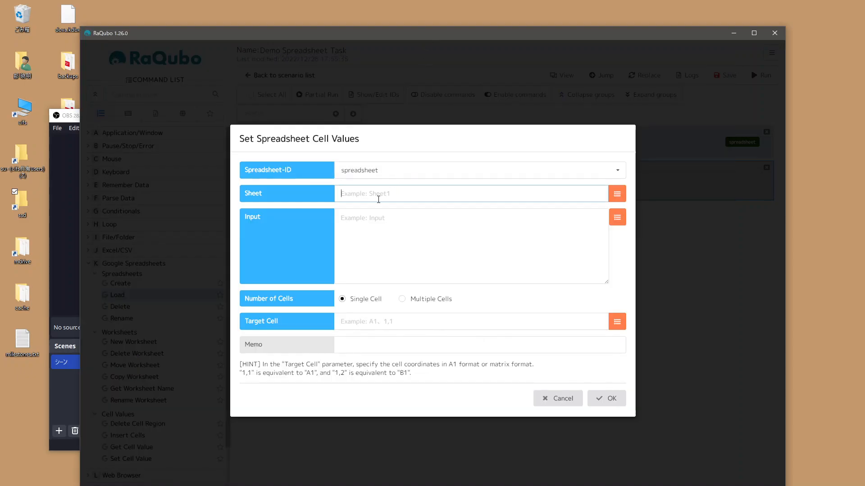
Step: Set the cell-values command to write Hello! into single cell A1 of sheet Worksheet1, and confirm the settings
text(Worksheet1)
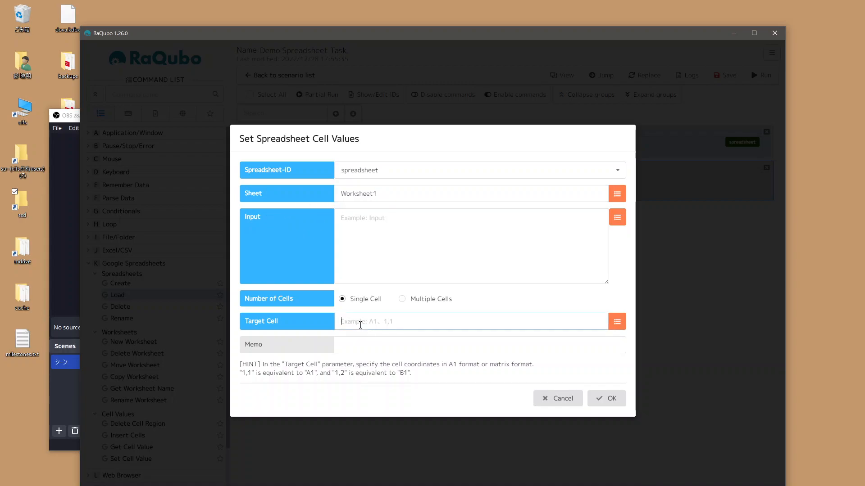
text(A1)
key(Return)
double_click(368, 177)
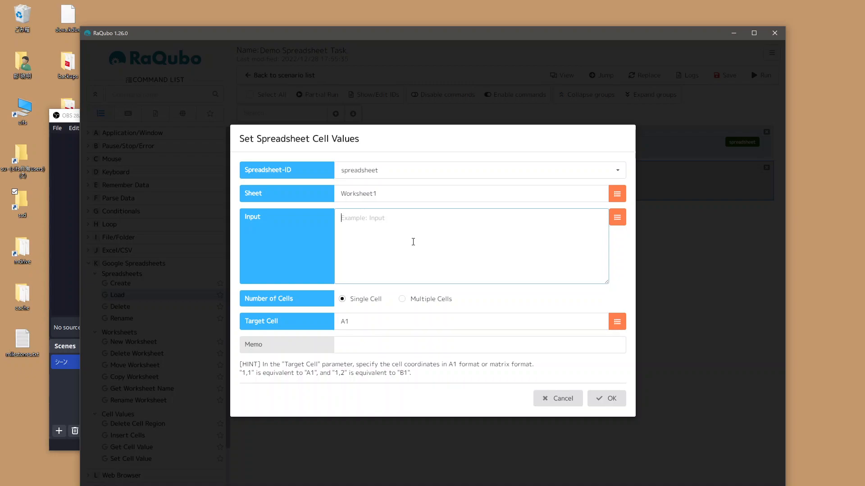
text(Hello!)
click(605, 398)
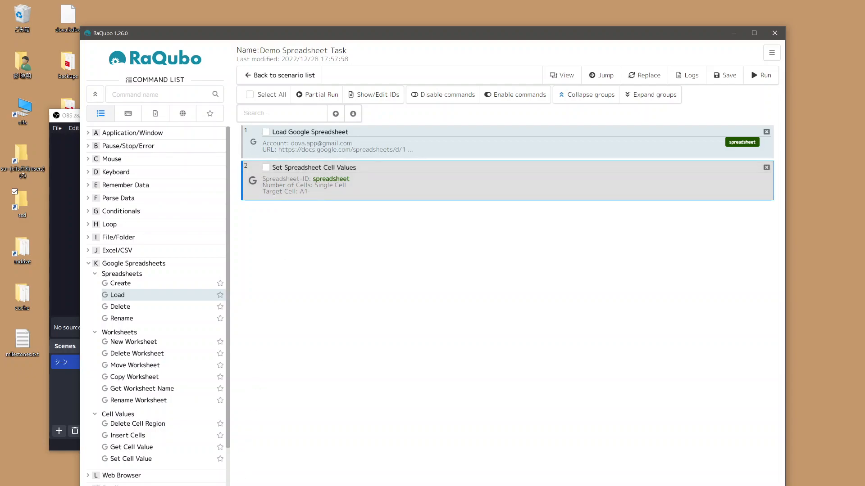
Step: View Demo Spreadsheet in the browser before execution, return to RaQubo and run the scenario
key(alt+Tab)
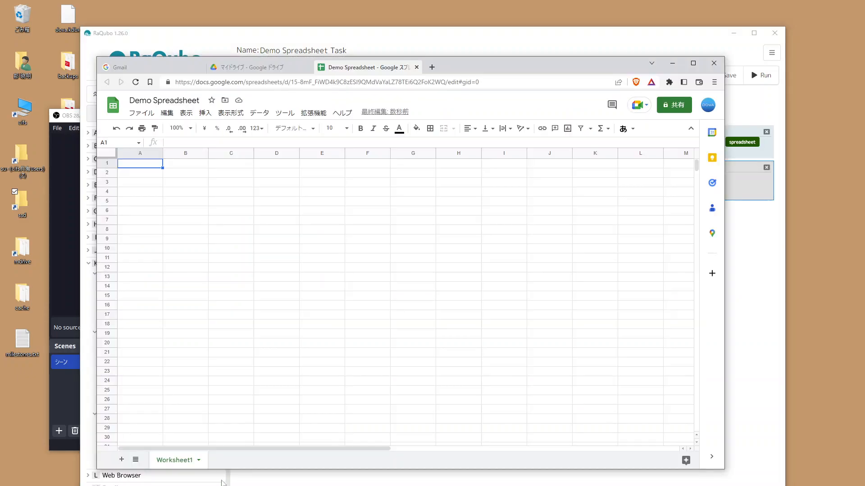
click(509, 44)
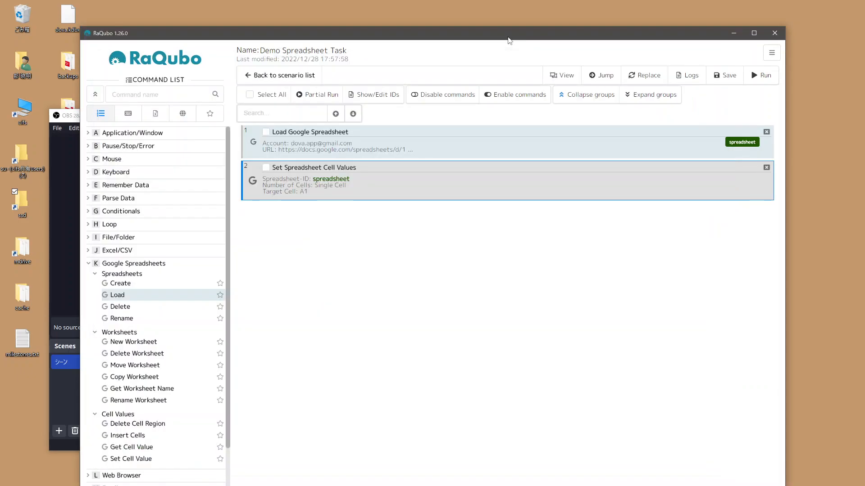
click(763, 76)
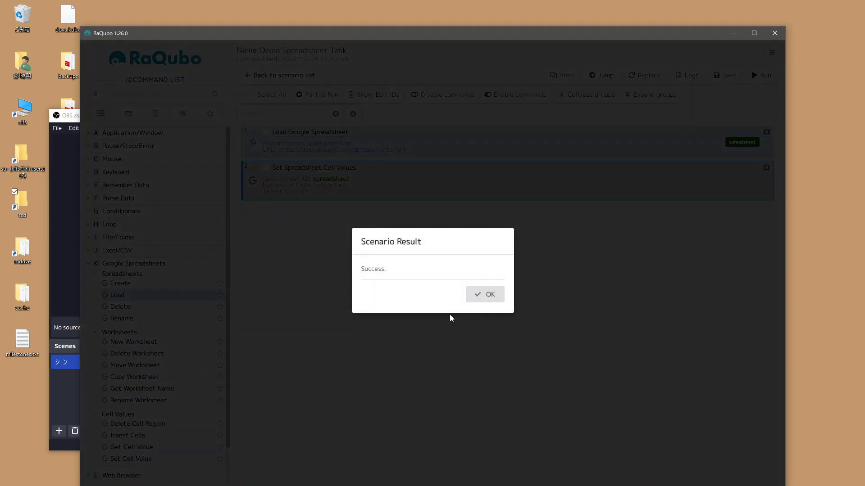
click(470, 300)
Step: Check cell A1 of Worksheet1 in the browser for the written value, and return to RaQubo
click(289, 485)
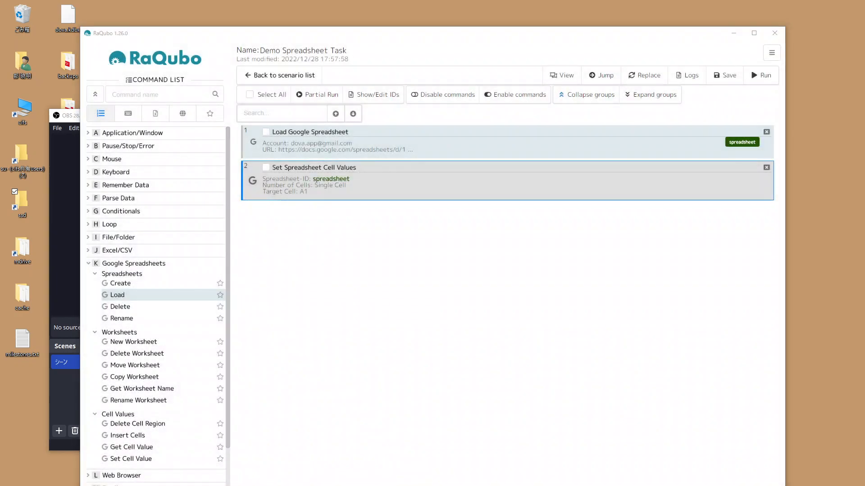
click(138, 183)
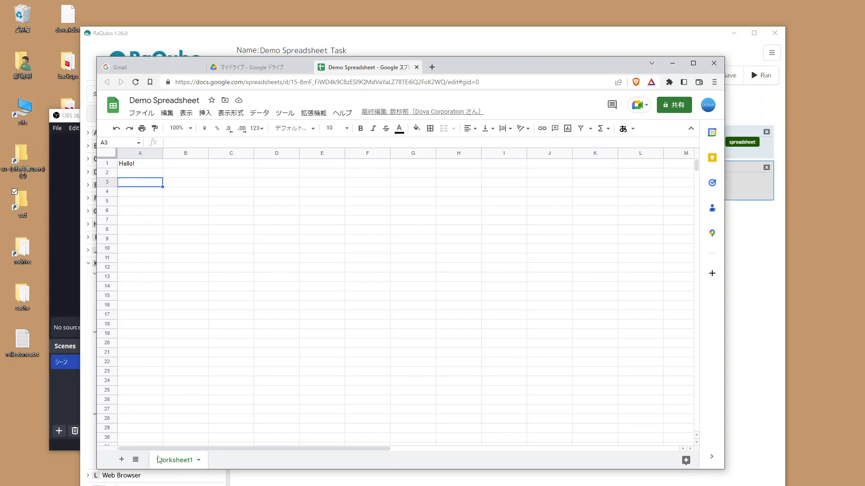
double_click(139, 163)
click(219, 183)
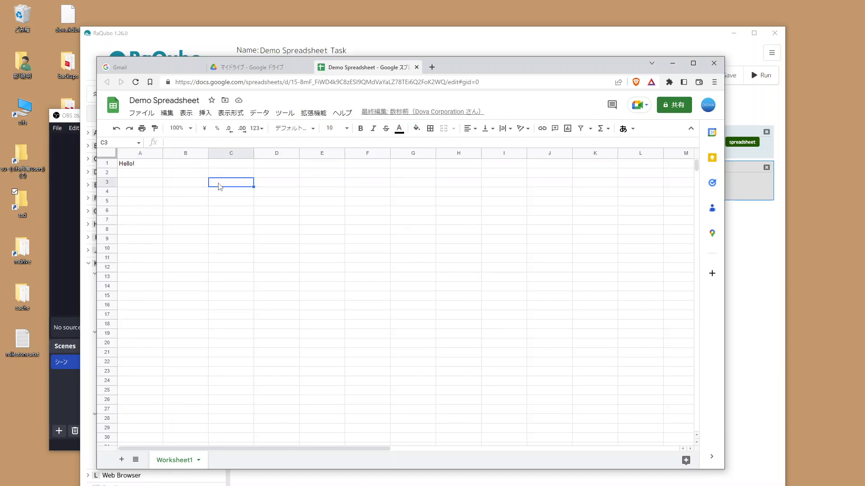
click(759, 264)
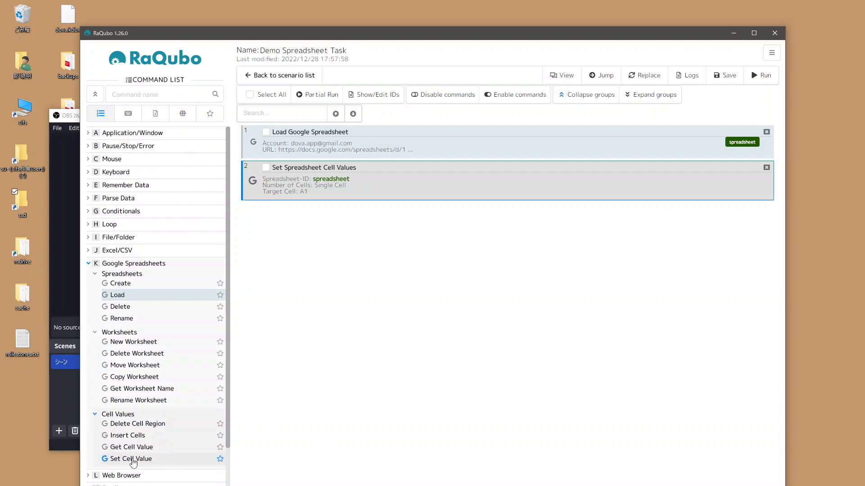
Step: Remove the Load Google Spreadsheet and Set Spreadsheet Cell Values commands and save the scenario
click(766, 132)
click(766, 131)
click(725, 75)
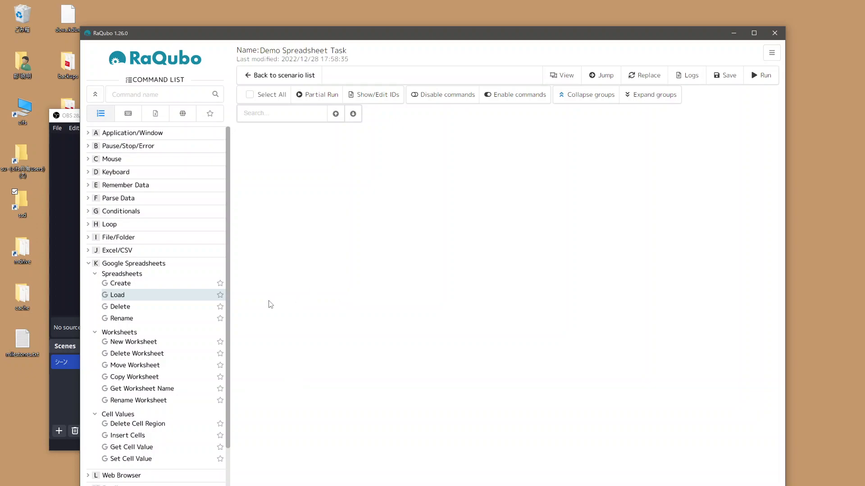
Step: Add a Delete Google Spreadsheet command and fill in the registered account's e-mail address
double_click(122, 309)
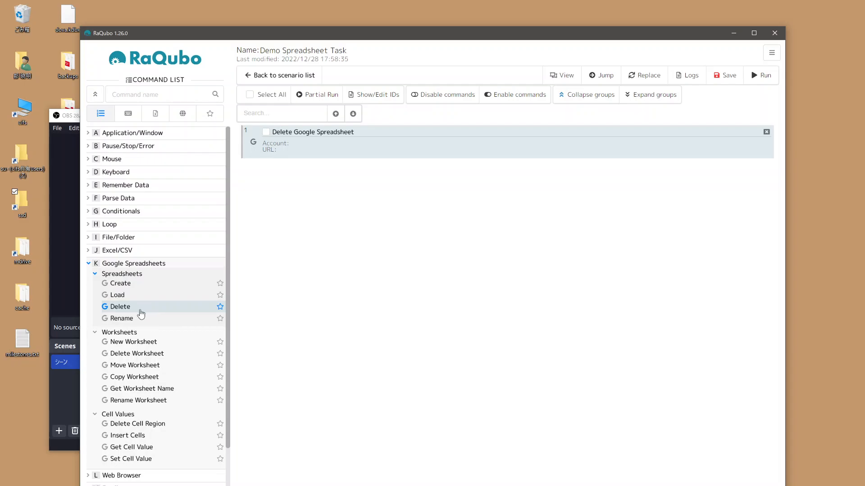
double_click(349, 148)
click(392, 232)
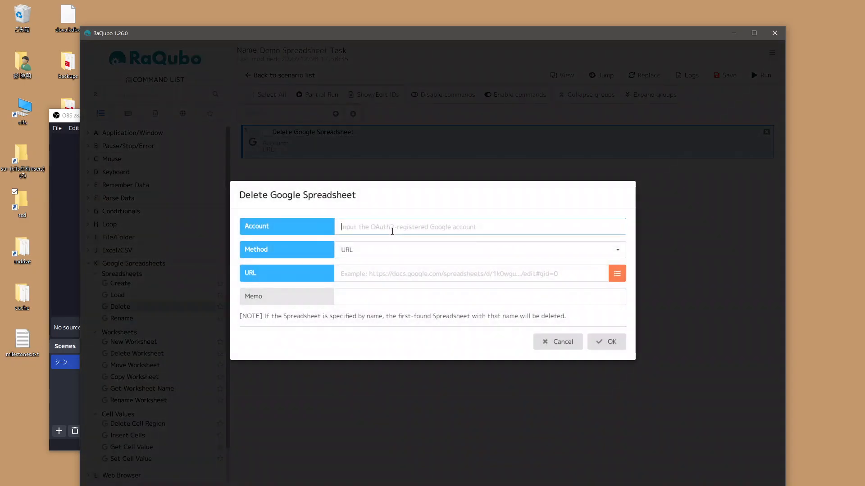
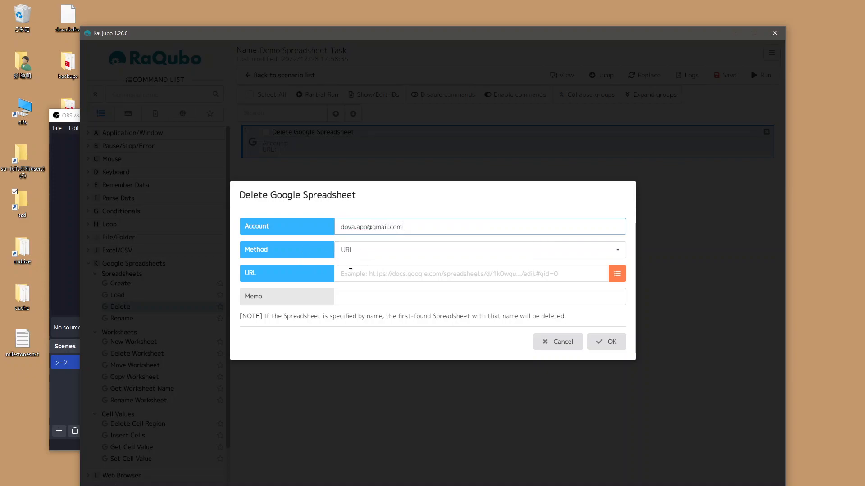
Step: Paste Demo Spreadsheet's URL into the Delete Google Spreadsheet command, confirm its settings, and save and run the scenario
click(370, 277)
key(ctrl+v)
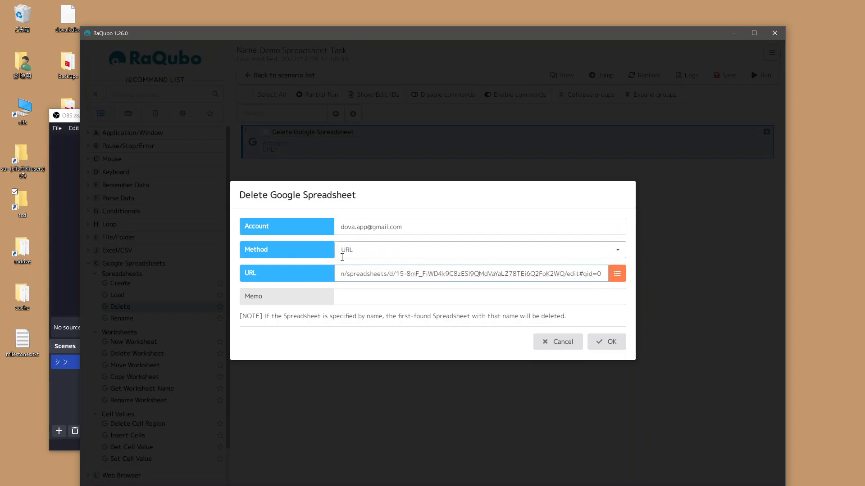
drag(388, 278, 268, 283)
click(399, 273)
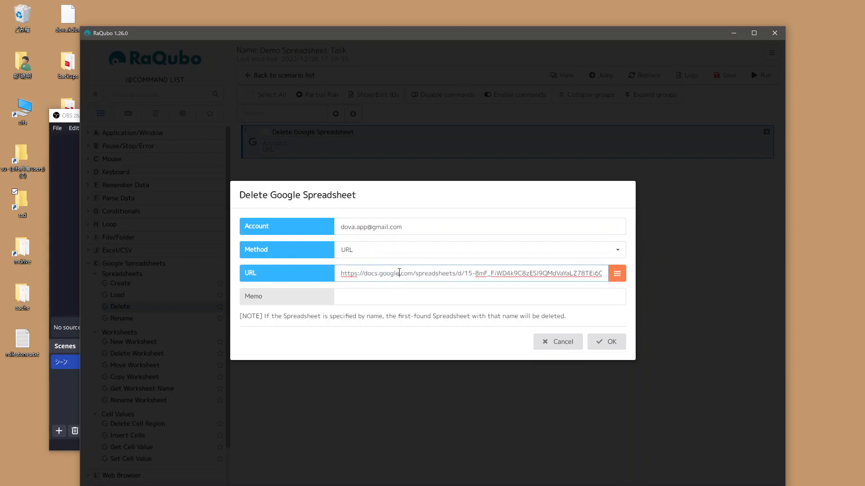
click(609, 341)
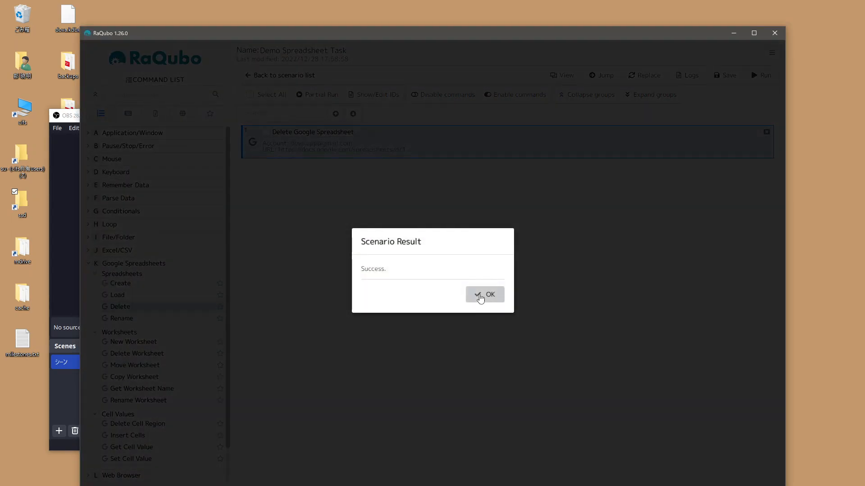
click(480, 298)
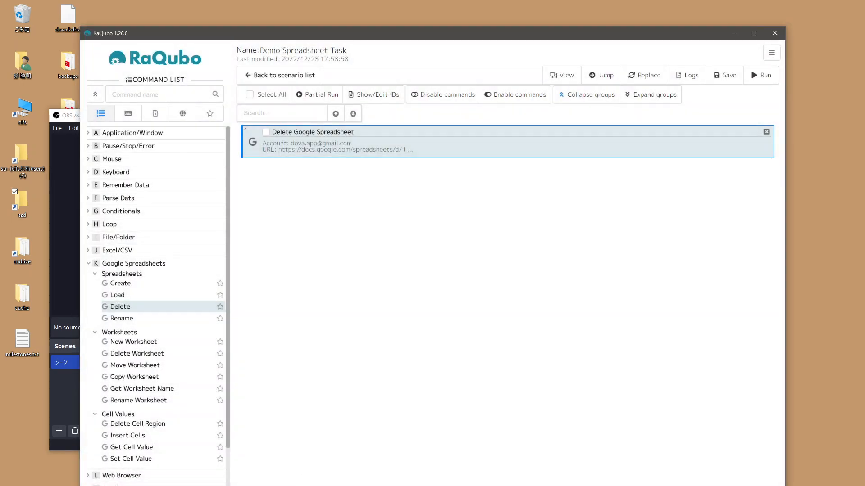
Step: Reload My Drive in the browser to check for Demo Spreadsheet, close the spreadsheet's own page and return to RaQubo
key(alt+Tab)
click(259, 68)
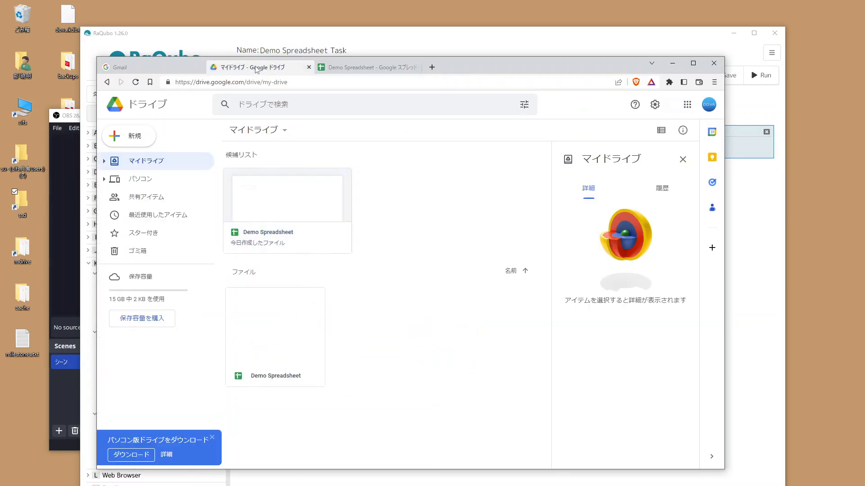
click(135, 82)
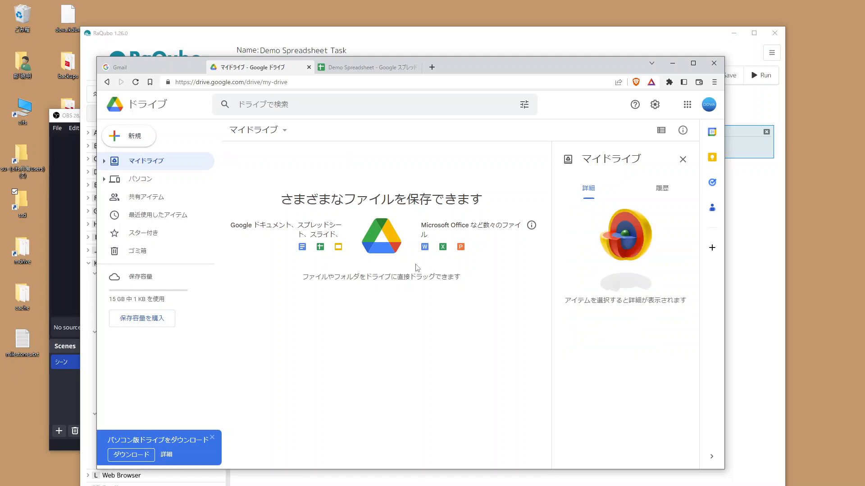
click(390, 71)
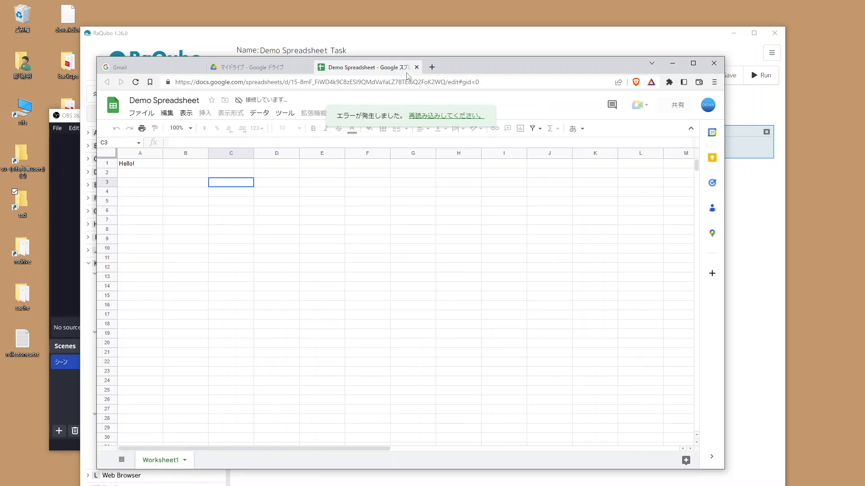
click(415, 67)
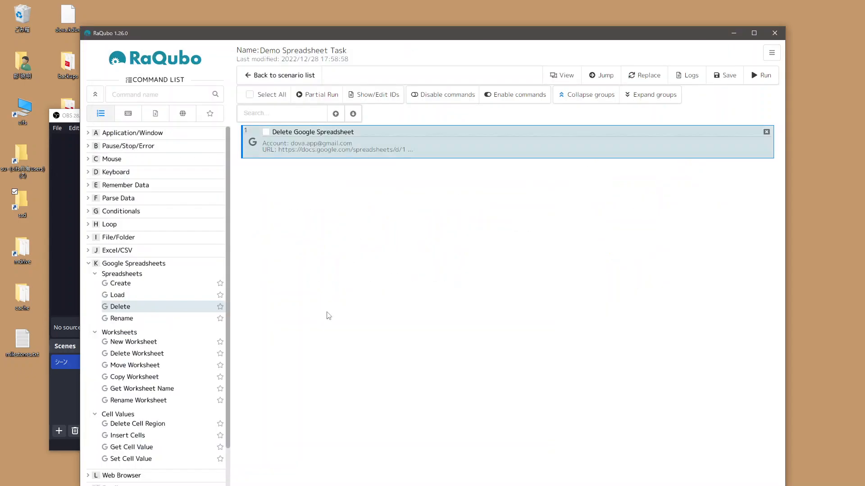